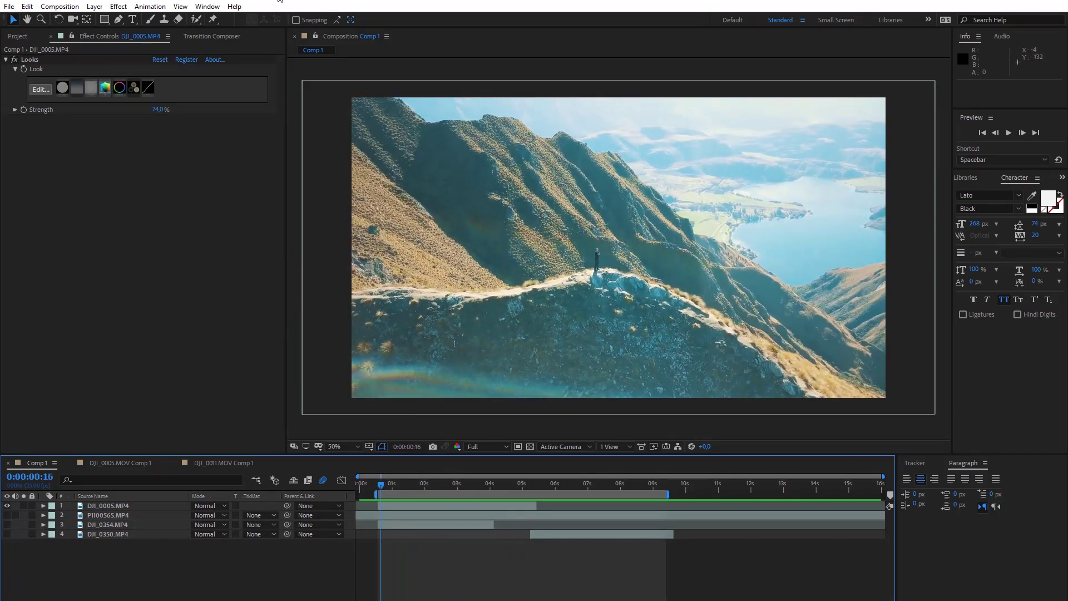
Show the Transition Composer's speed-ramp presets, such as Speed ramp 50% and 33%, and open the Effect menu
click(212, 35)
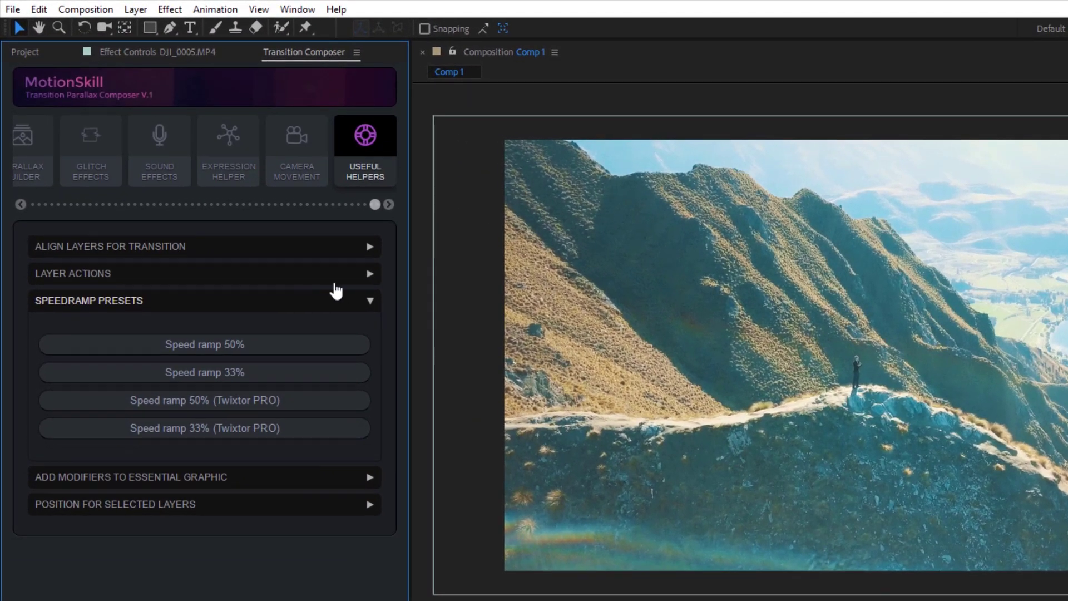
click(180, 305)
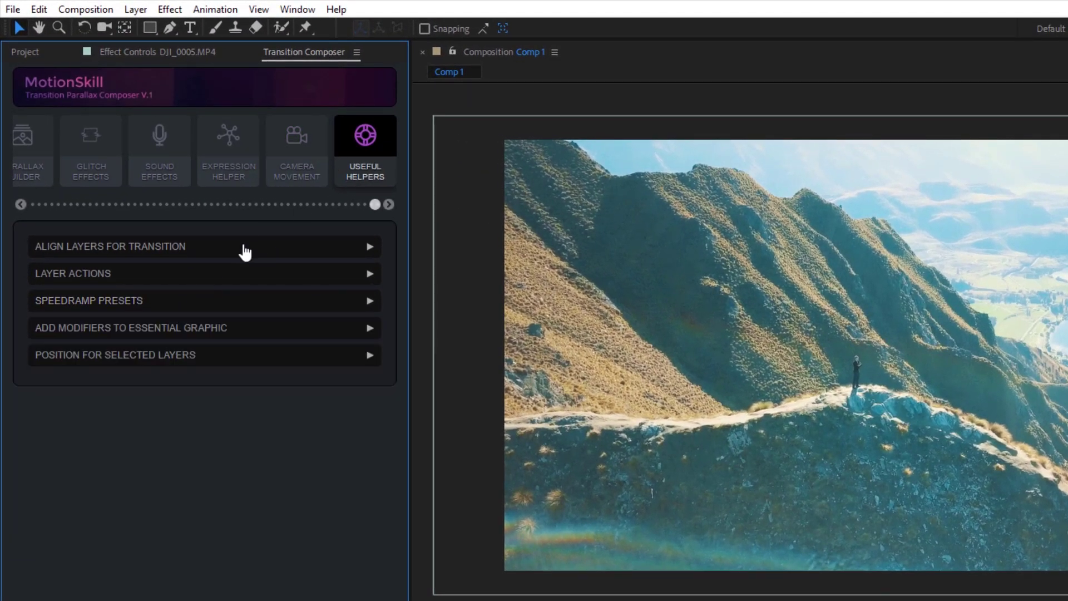
click(106, 303)
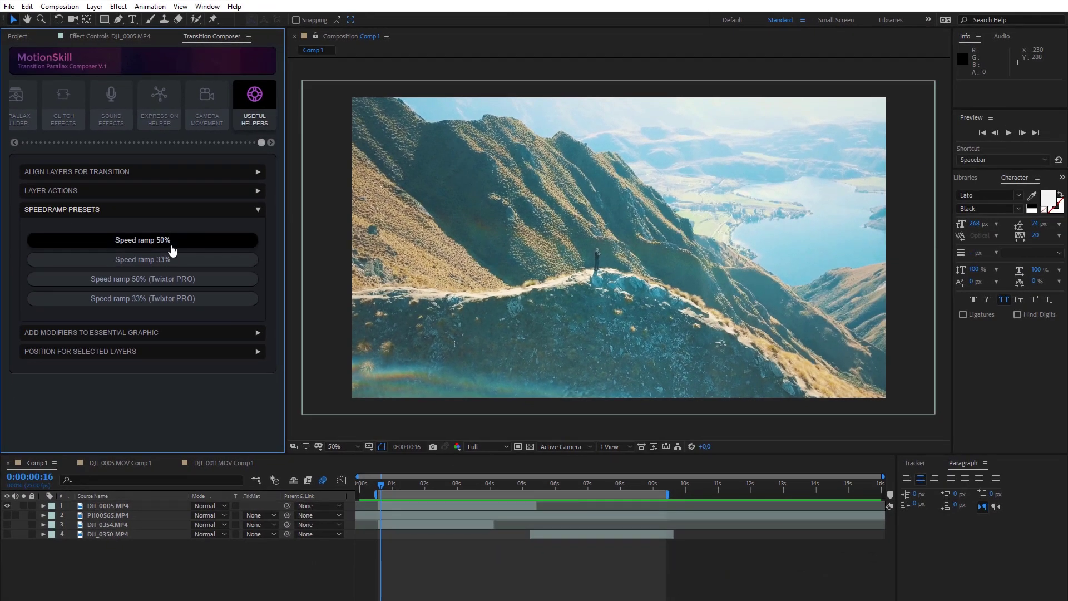
click(128, 6)
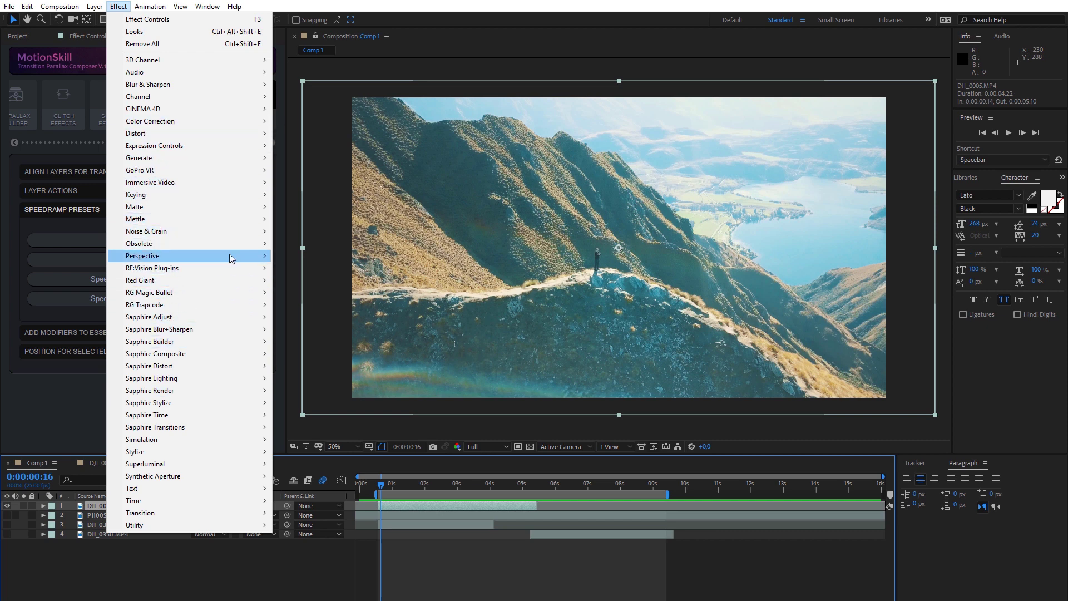
Browse the RE:Vision Plug-ins (Twixtor Pro) and Time (Timewarp) effect categories
mouse_move(233, 269)
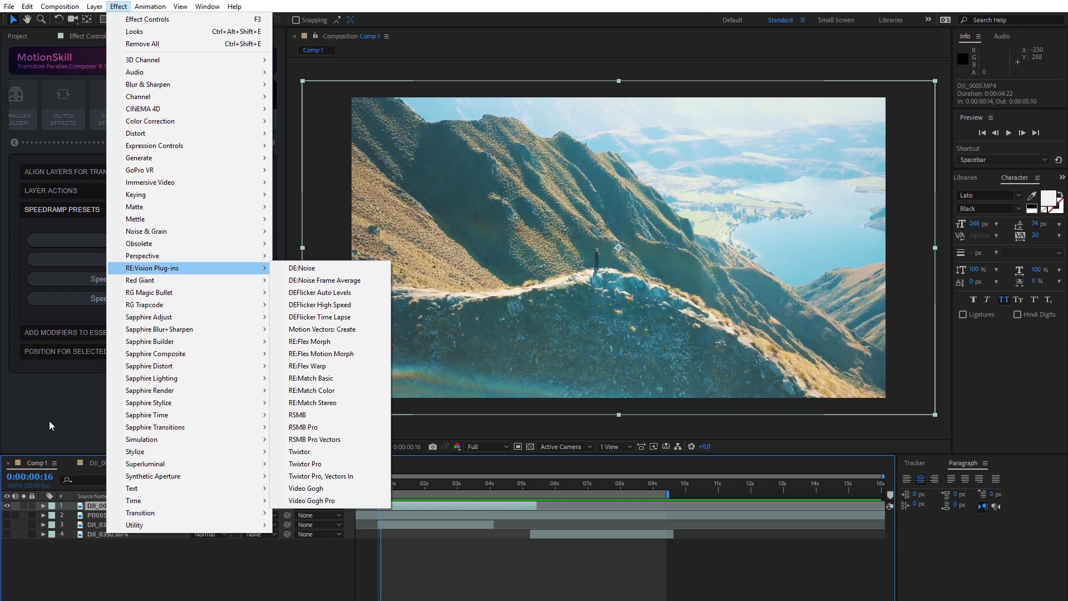
mouse_move(177, 492)
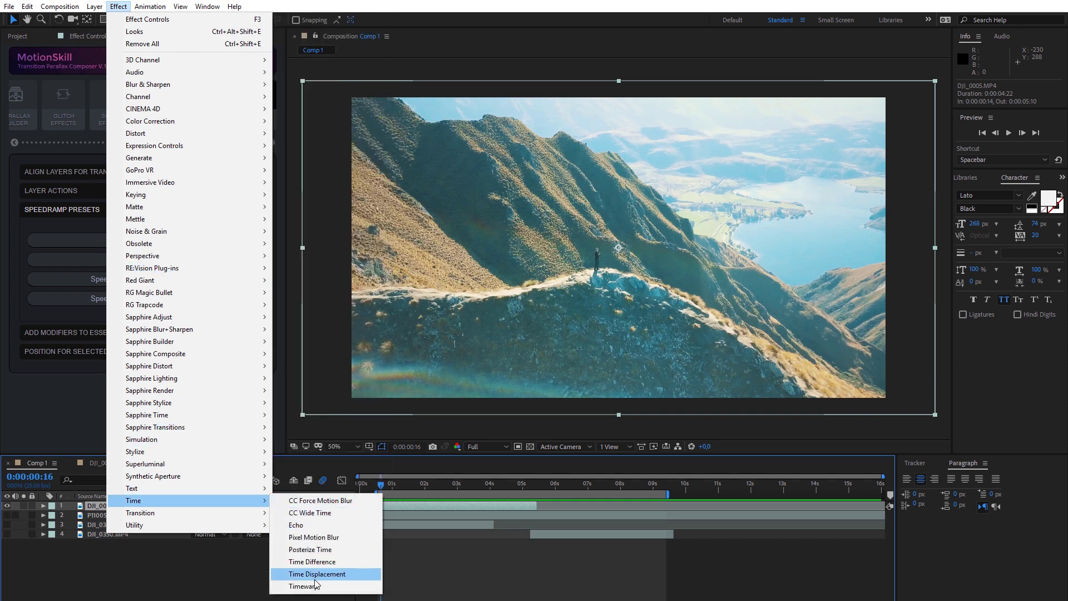
Scrub the DJI_0005.MP4 speed ramp, return to 0:00:00:24, and show its TC Twixtor SpeedRamp settings
click(303, 587)
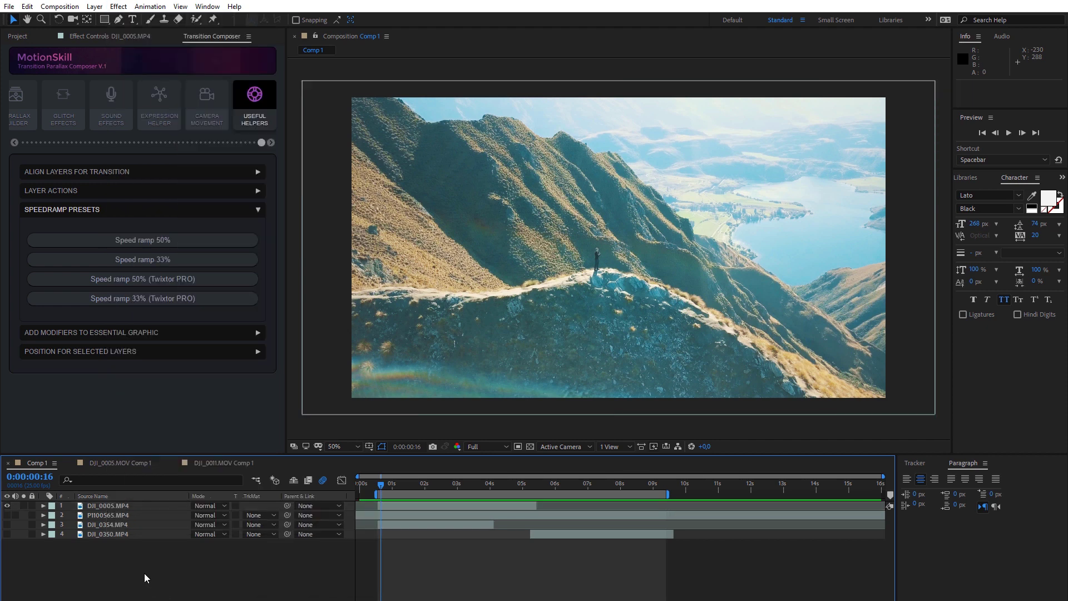
drag(384, 485, 485, 490)
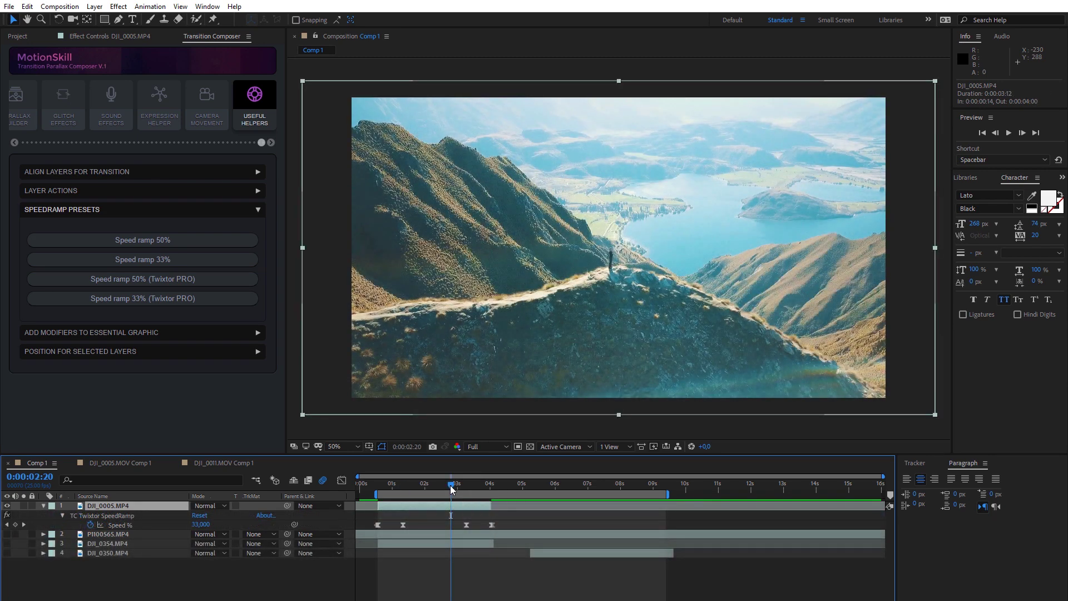
drag(392, 488, 390, 488)
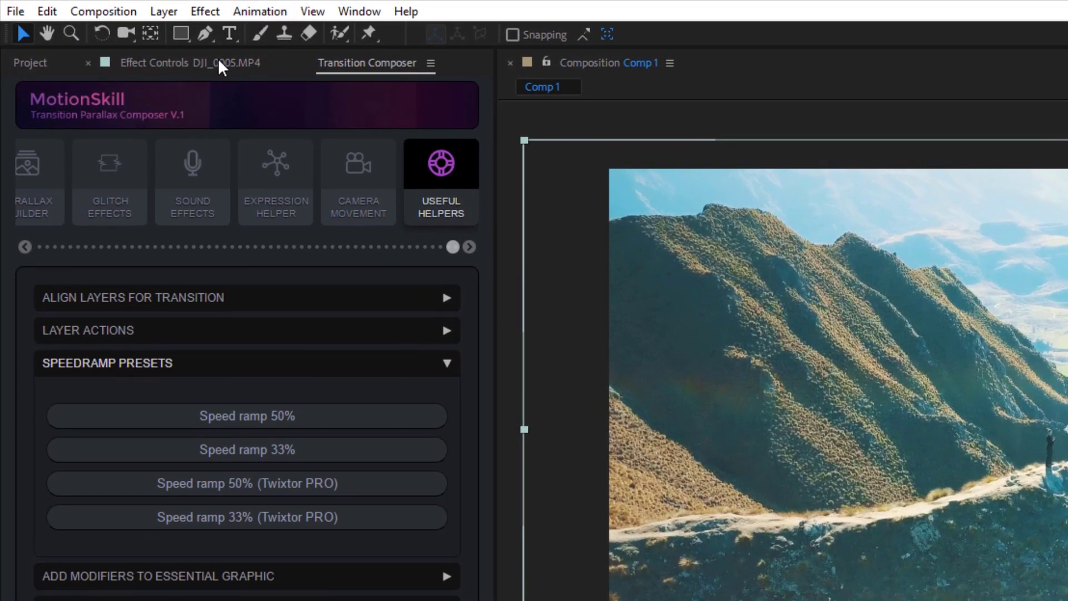
click(219, 62)
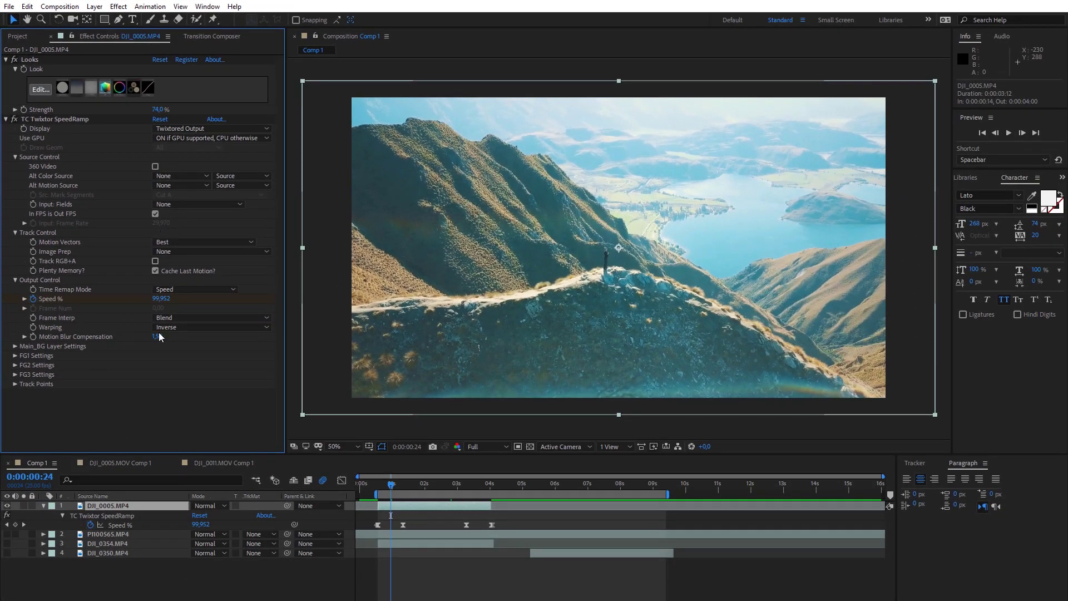
Reveal the DJI_0005.MP4 layer's source file in its wanaka folder in Explorer
right_click(146, 506)
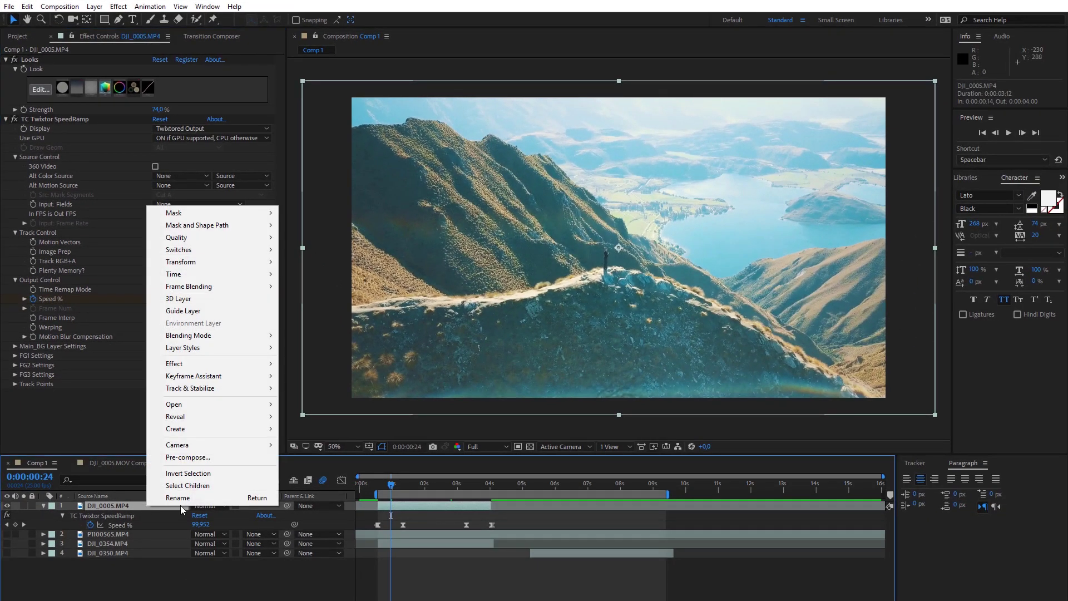
mouse_move(249, 417)
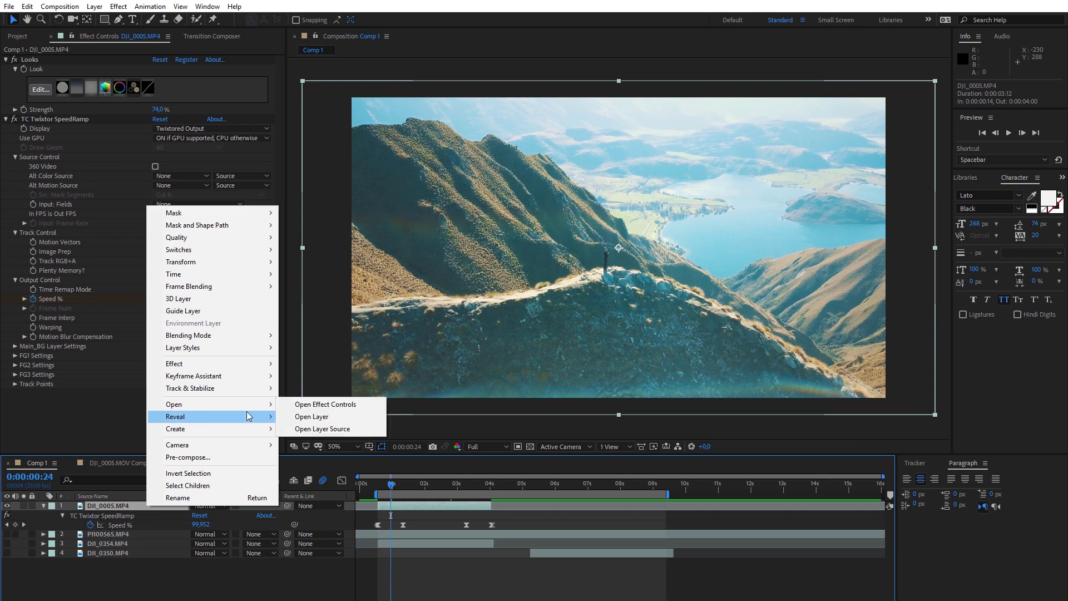
click(306, 417)
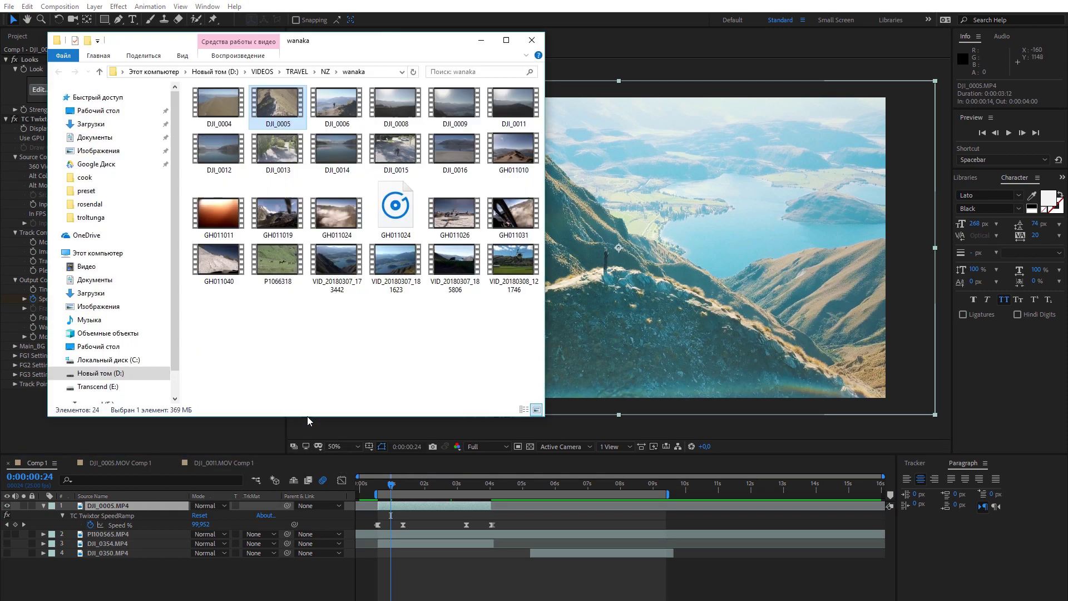
Read DJI_0005's file details (23.98 fps, 4096×2160), then close the properties and the folder
right_click(261, 100)
click(333, 327)
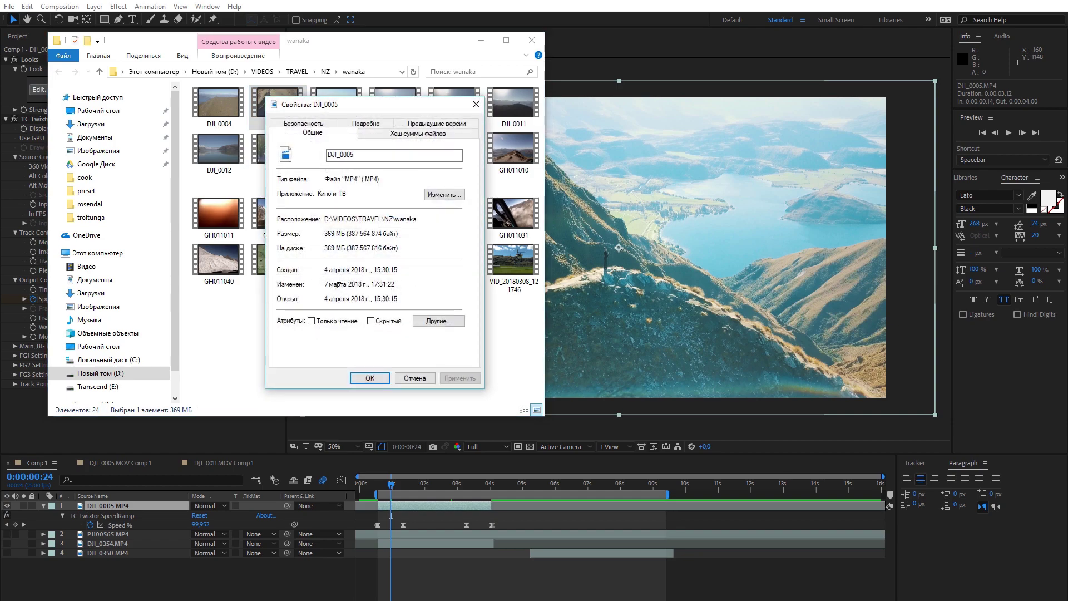
click(365, 123)
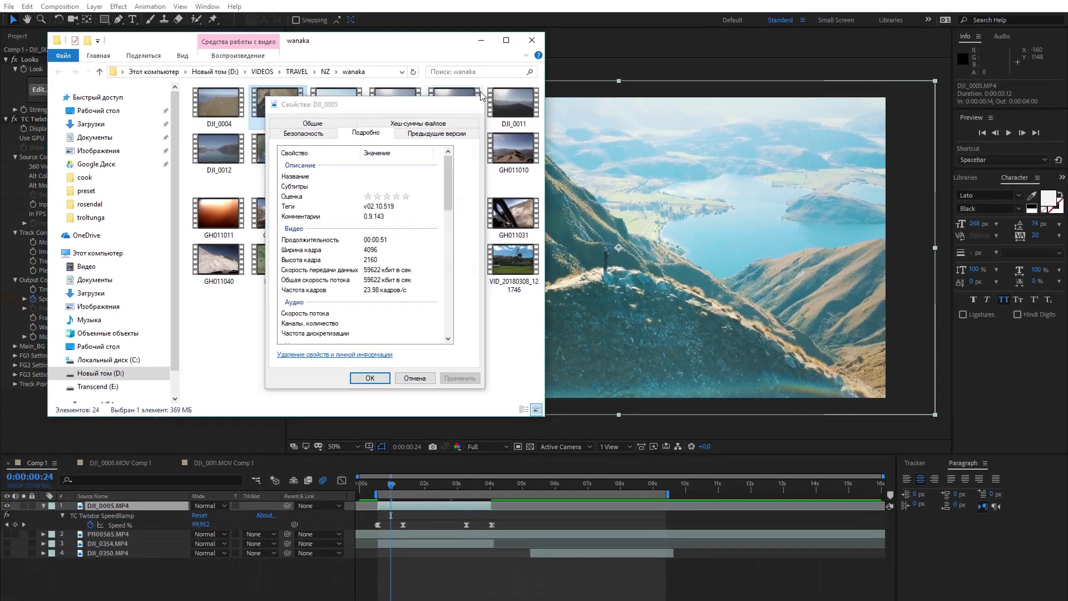
click(590, 86)
click(530, 40)
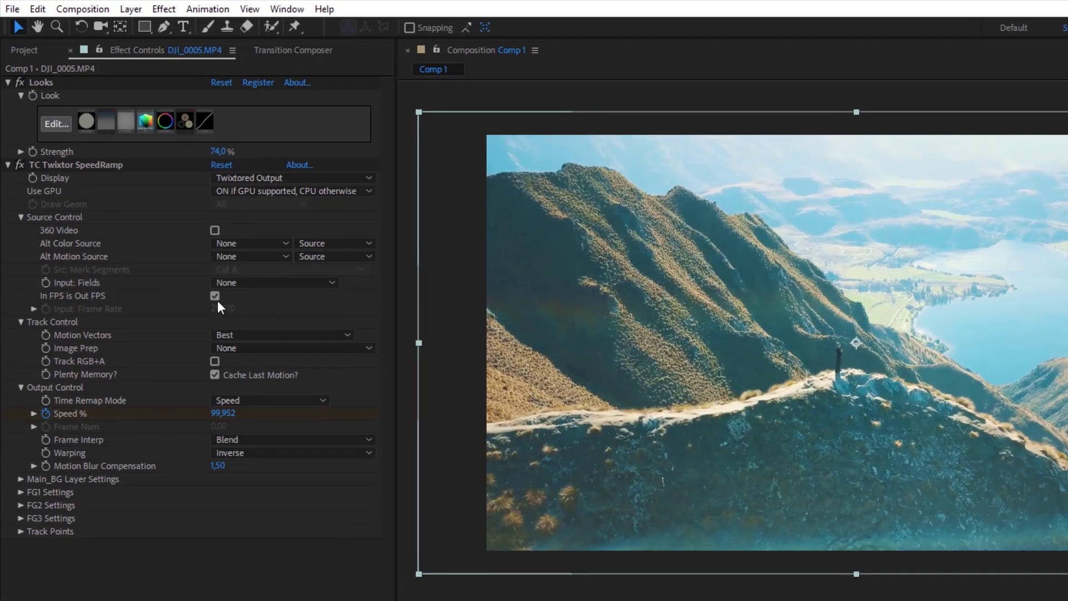
Turn off In FPS is Out FPS, set Twixtor's input frame rate to 23.98, and preview
click(155, 214)
click(222, 310)
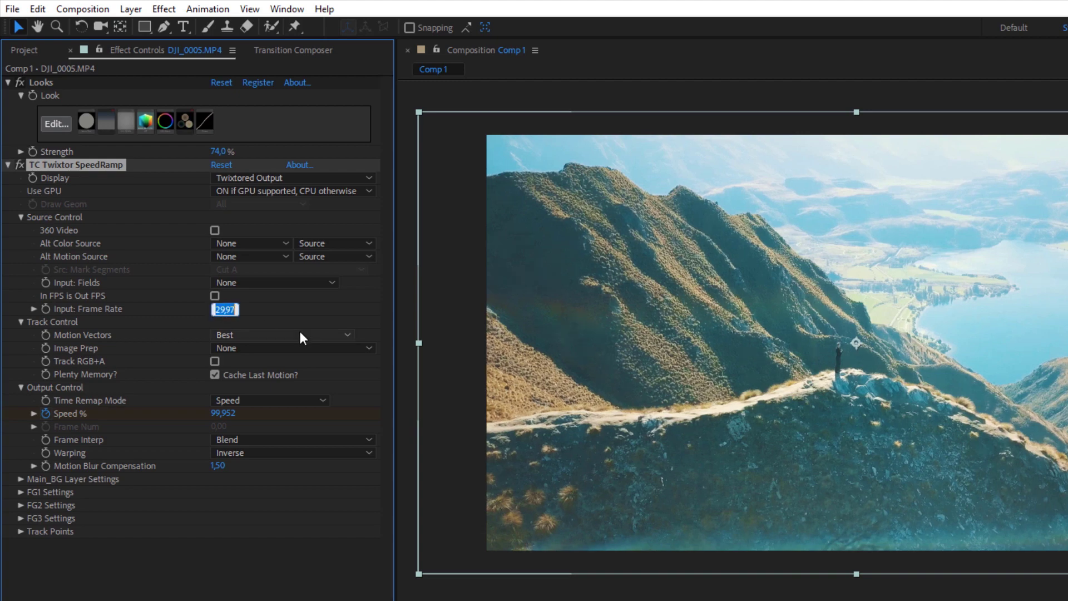
text(23.98)
key(Return)
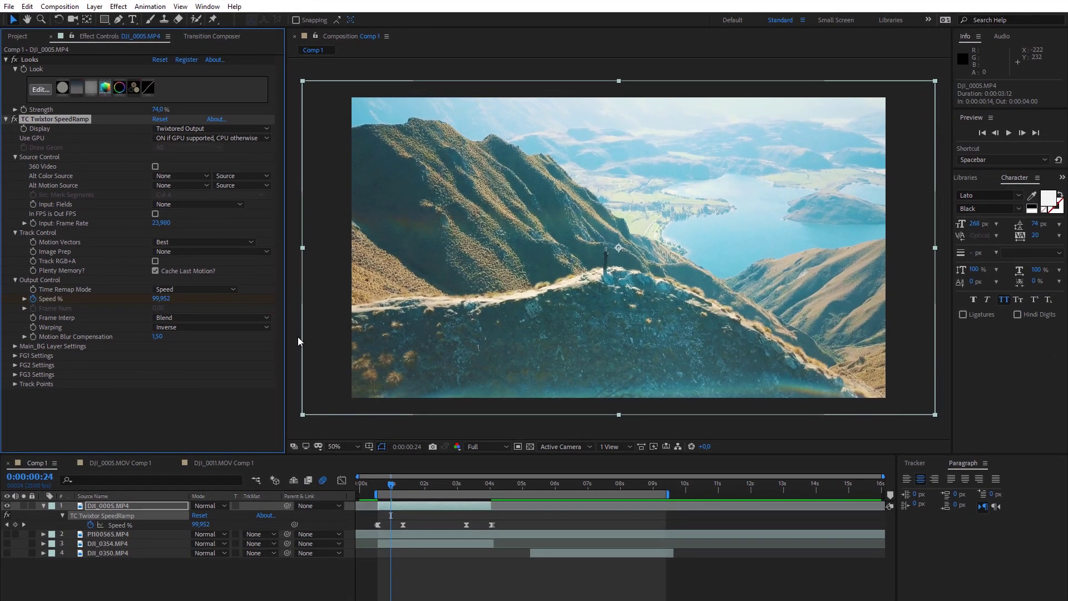
key(space)
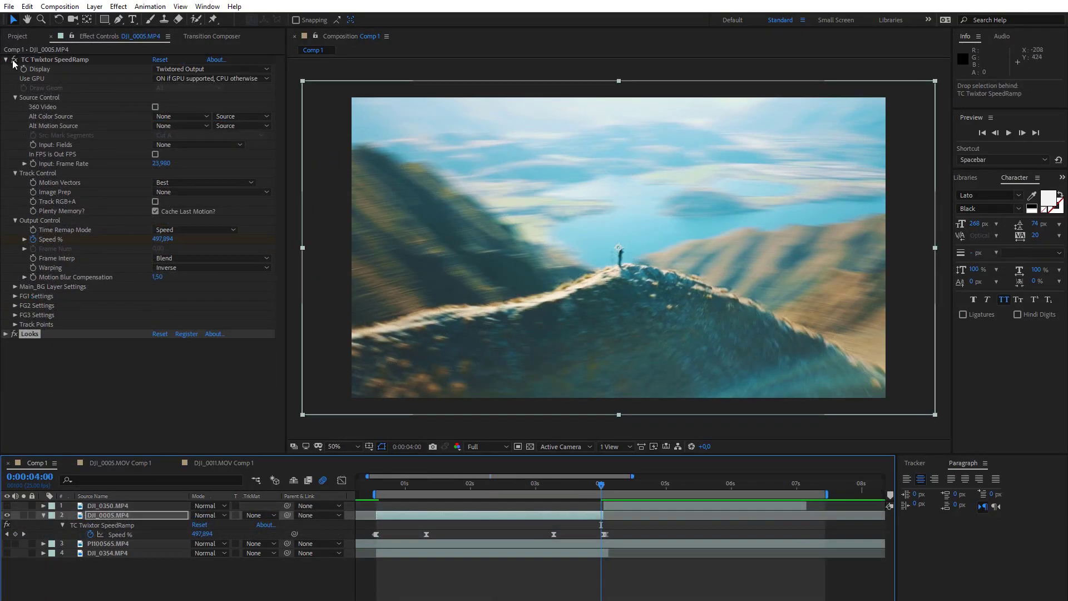
Compare the clip with Twixtor off and on, then proportionally compress the four Speed % keyframes
click(14, 60)
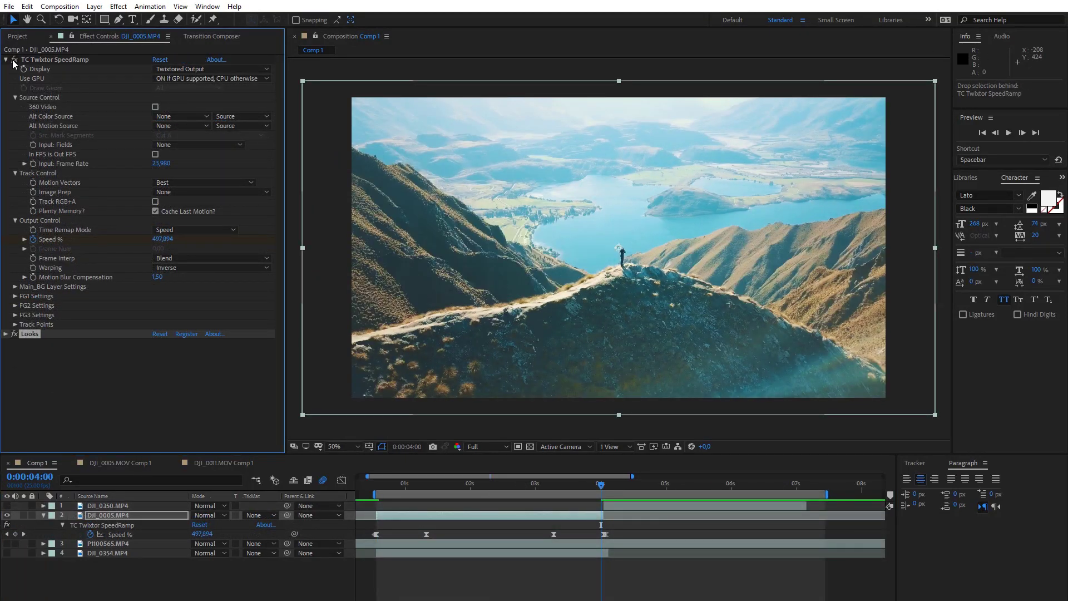
click(14, 59)
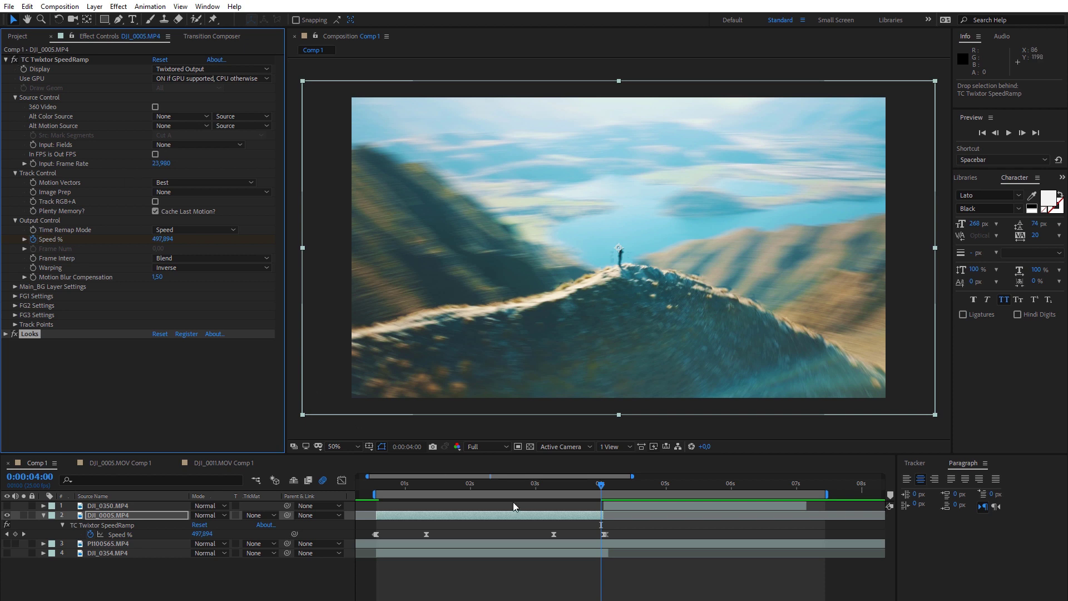
click(652, 528)
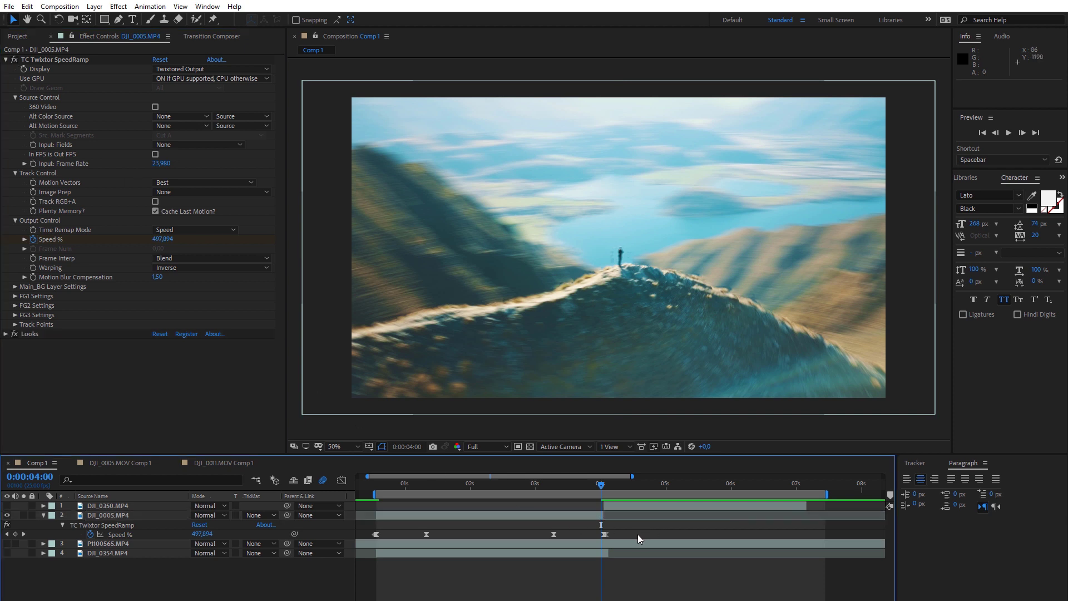
click(405, 518)
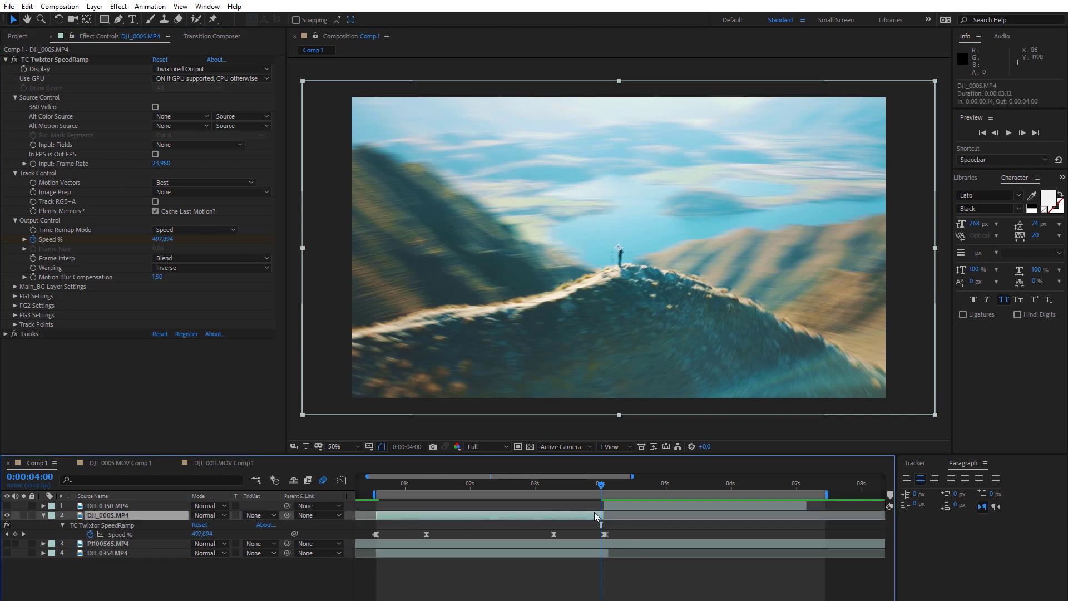
drag(618, 534, 372, 535)
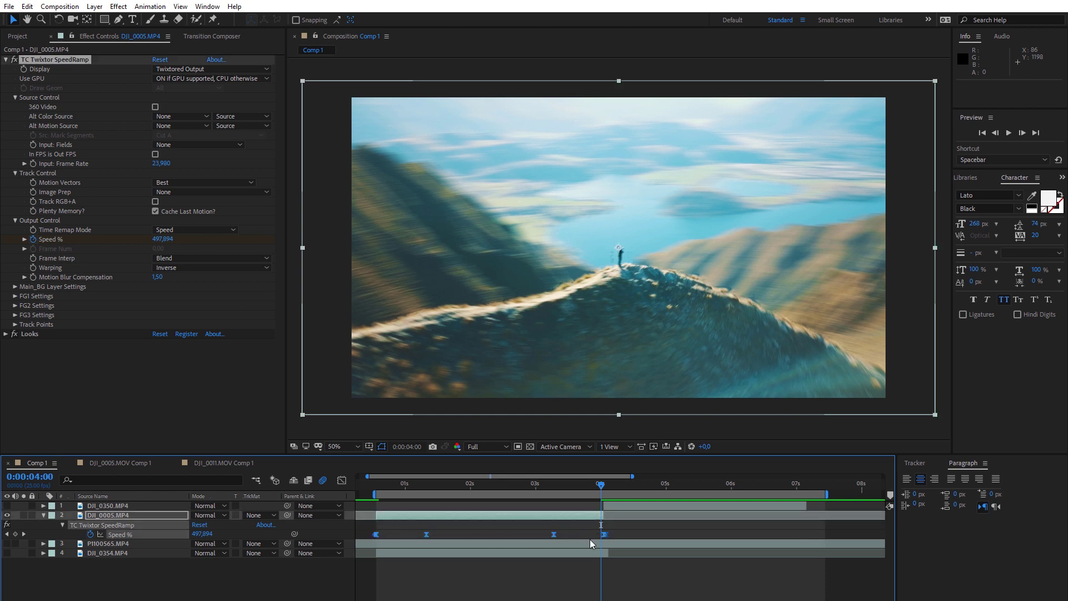
drag(606, 536, 552, 535)
Tighten the Speed % keyframes further, slide them later, and preview the ramp
drag(471, 535, 466, 534)
click(470, 484)
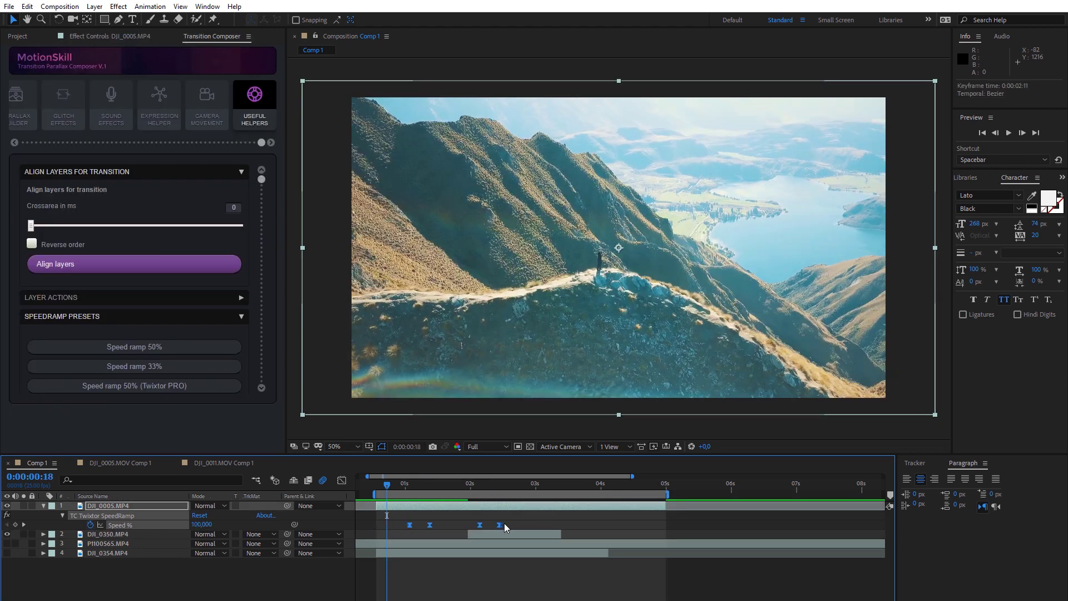
drag(505, 527, 562, 528)
click(470, 484)
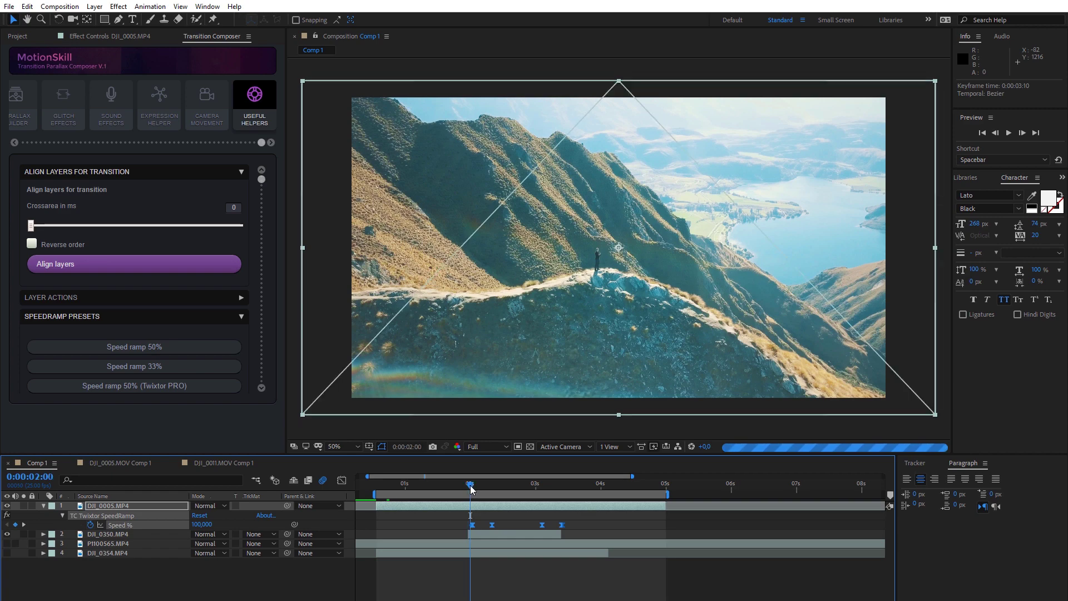
key(space)
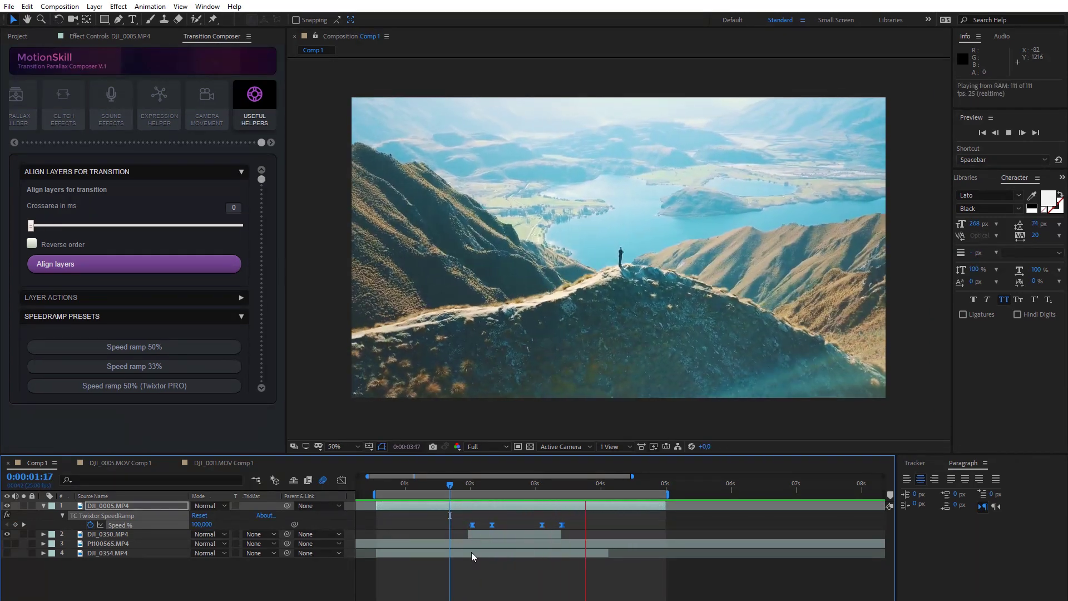
key(space)
Shift the keyframes earlier toward 0:00:00:14, nudge the last ones later, and preview from 0:00:00:14
drag(392, 526, 378, 526)
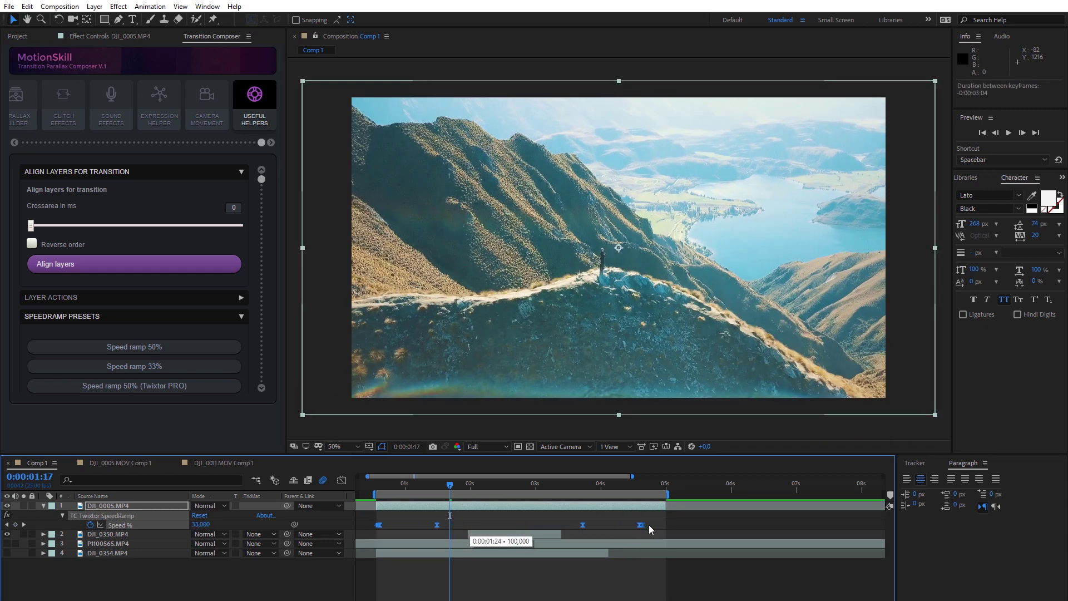
drag(668, 529, 670, 529)
click(374, 493)
key(space)
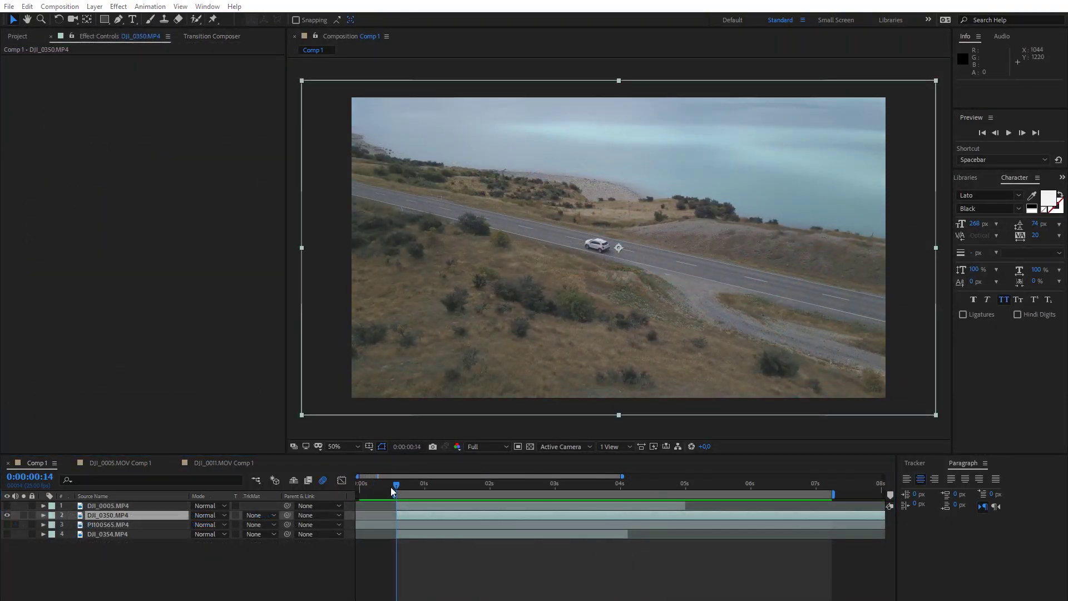
Preview the DJI_0350 car clip, add the Stretch column, and set its stretch to 20%
key(space)
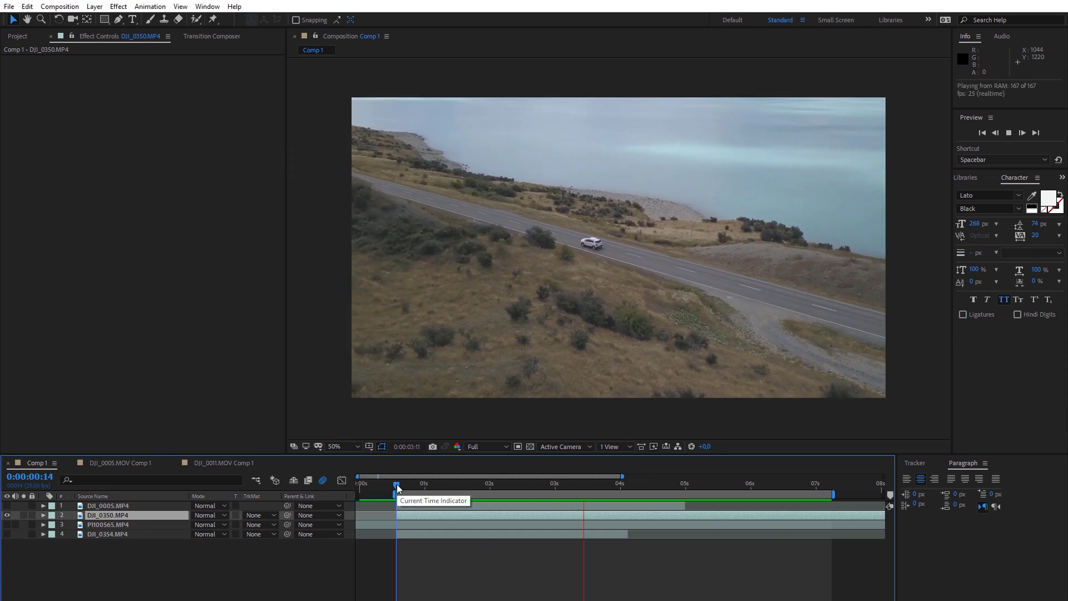
key(space)
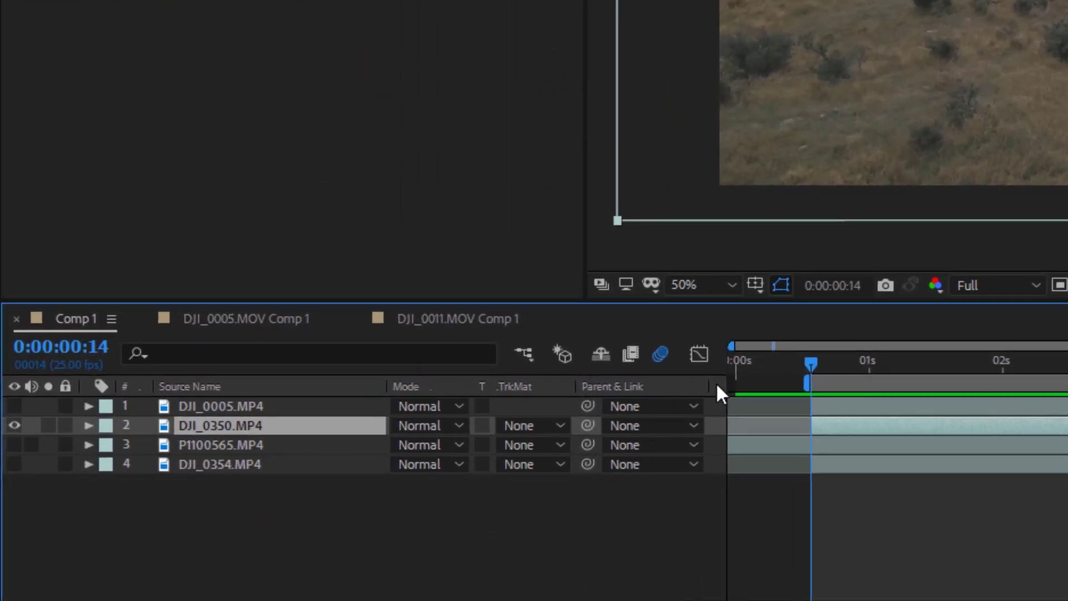
right_click(716, 382)
mouse_move(767, 465)
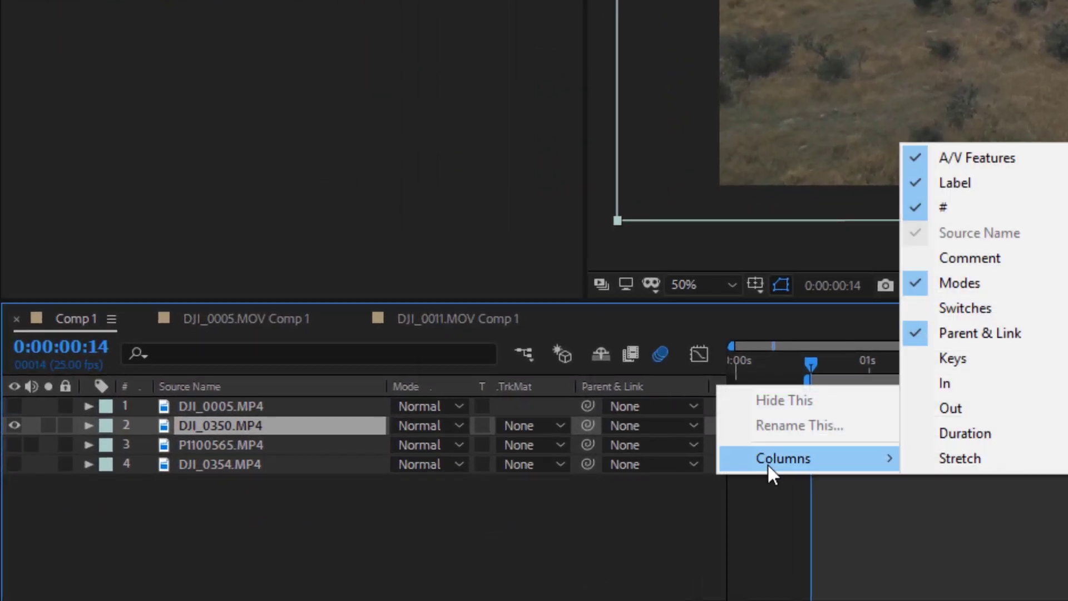
click(940, 462)
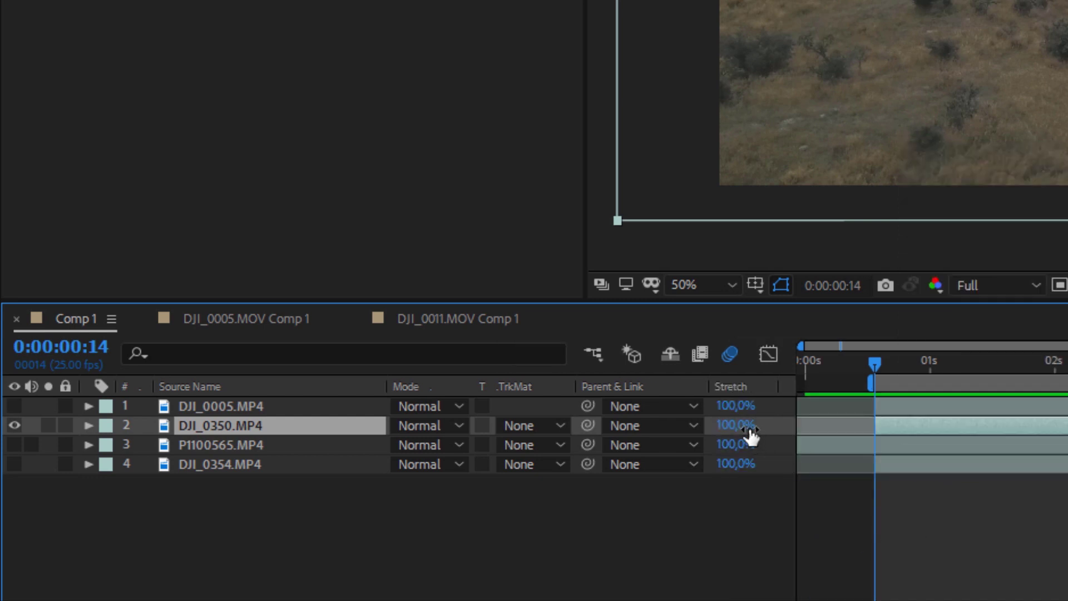
drag(749, 429, 663, 436)
key(space)
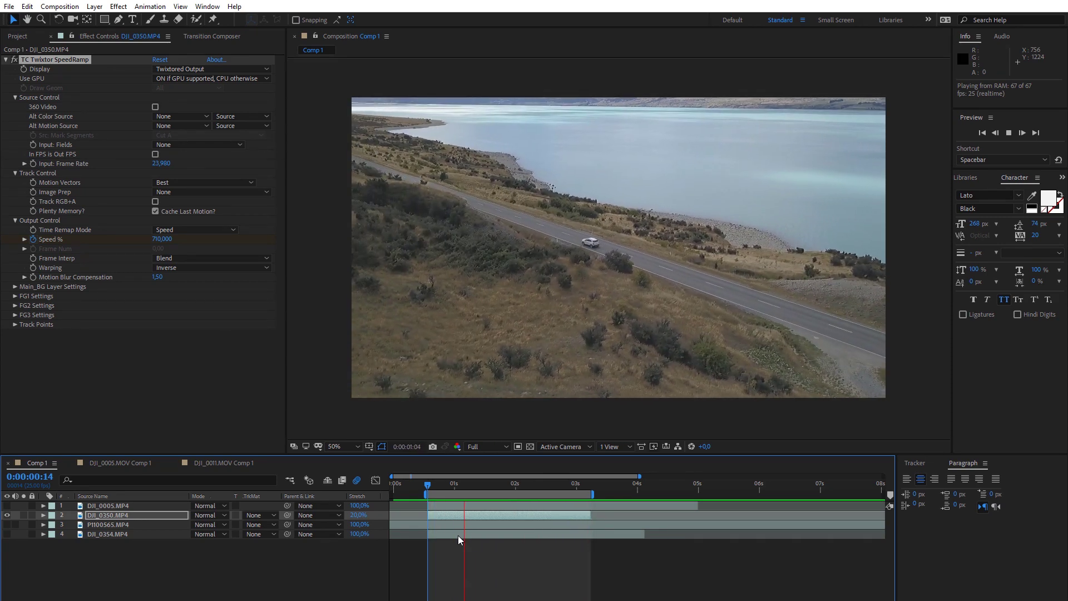
Align the mountain clip after the car clip, extend the work area to about 7.6 s, and preview
click(7, 505)
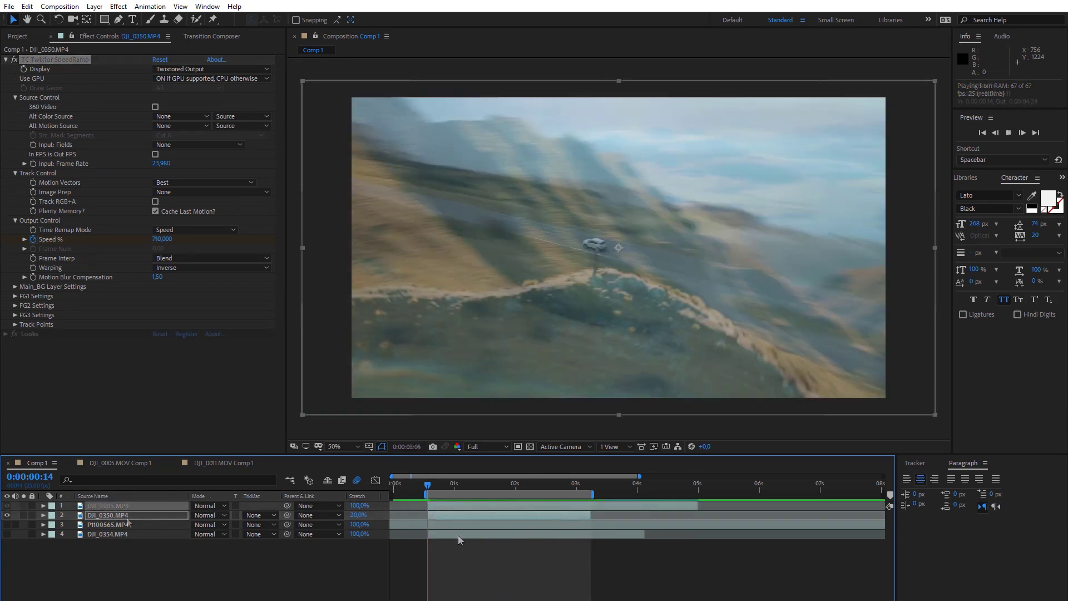
click(107, 505)
shift+click(125, 517)
click(215, 39)
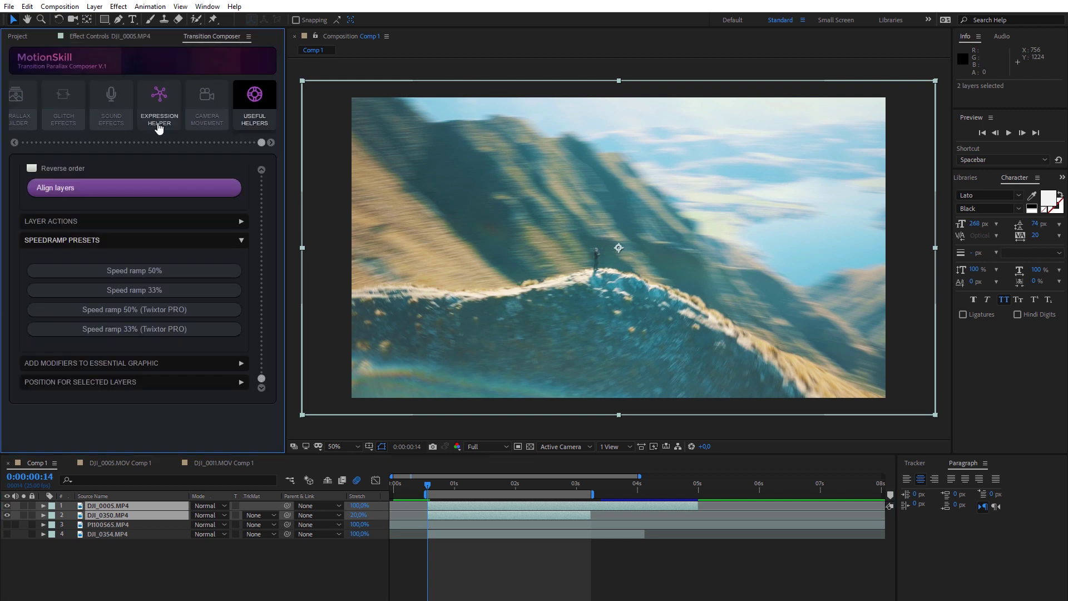
scroll(168, 228, up, 3)
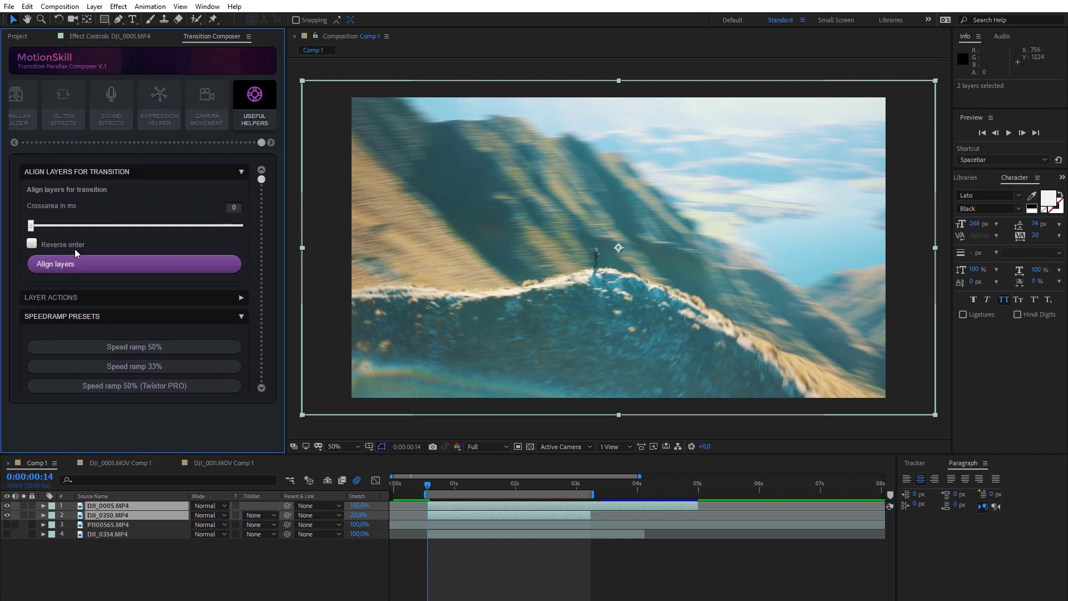
click(92, 270)
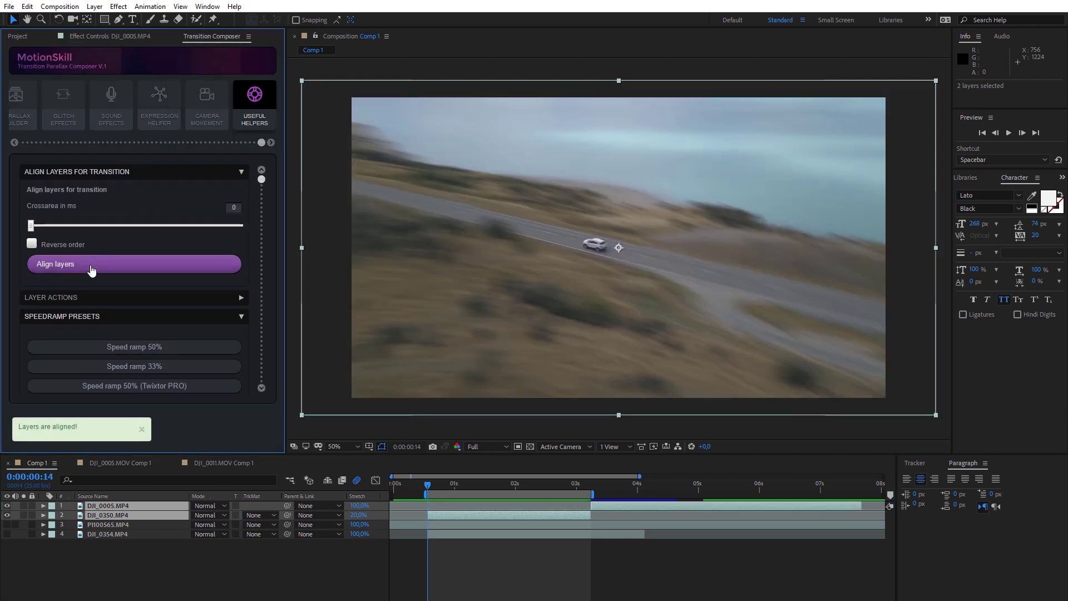
drag(593, 494, 862, 494)
key(space)
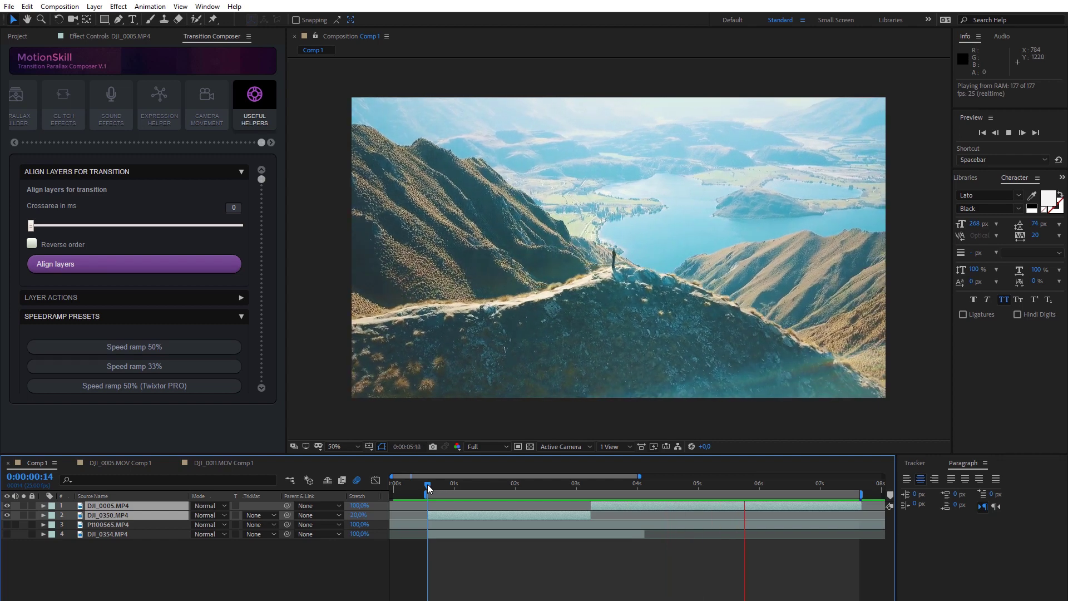
Apply a Time Warp (Twixtor PRO) slow-down preset to the DJI_0350 car clip, adding TC Twixtor SpeedRamp
click(15, 142)
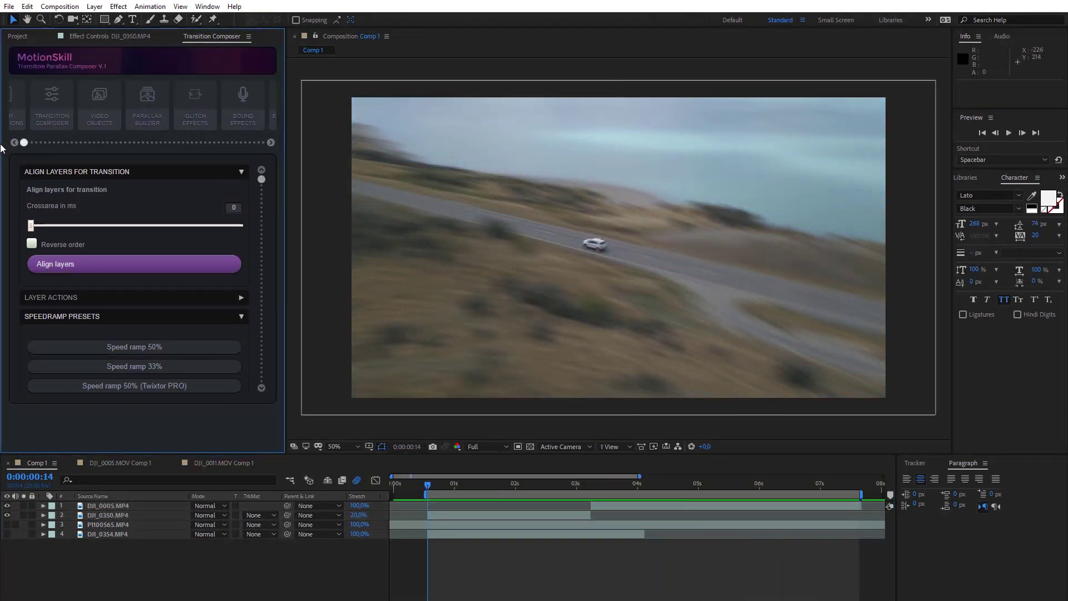
click(78, 119)
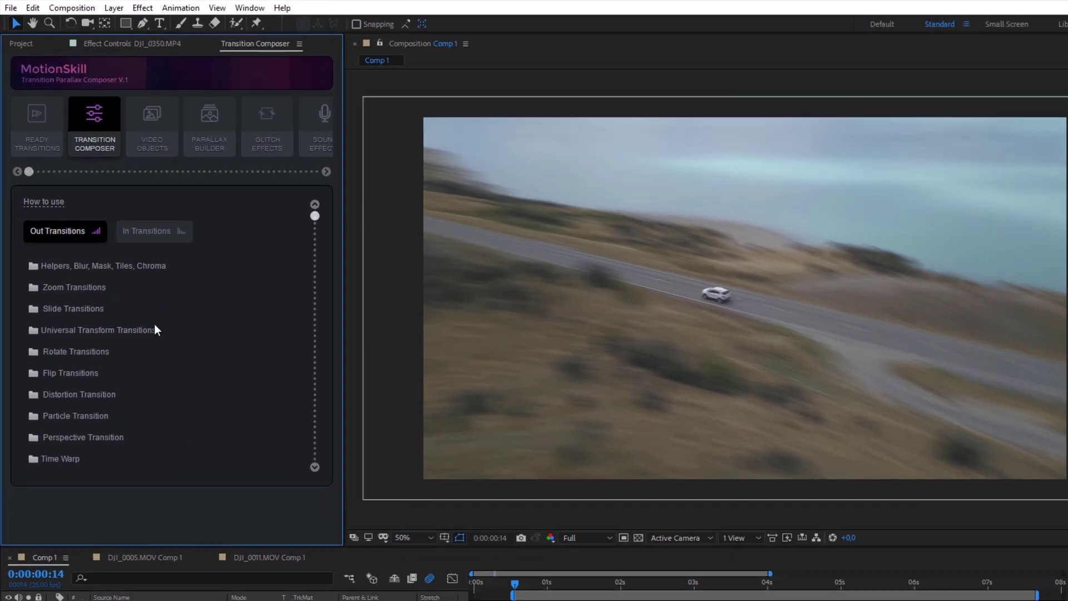
scroll(119, 289, down, 2)
click(78, 313)
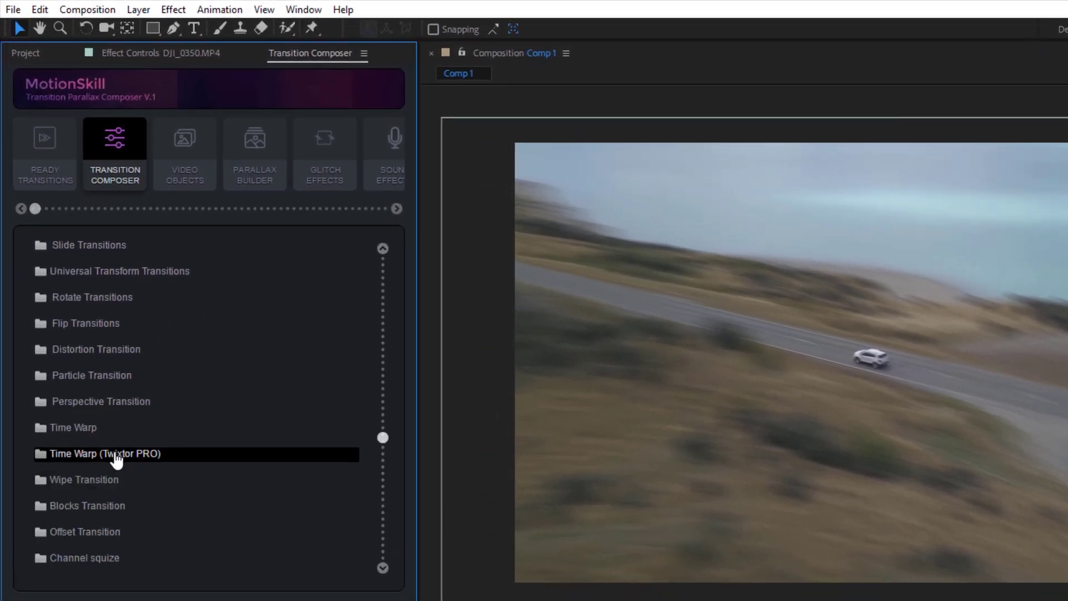
click(190, 453)
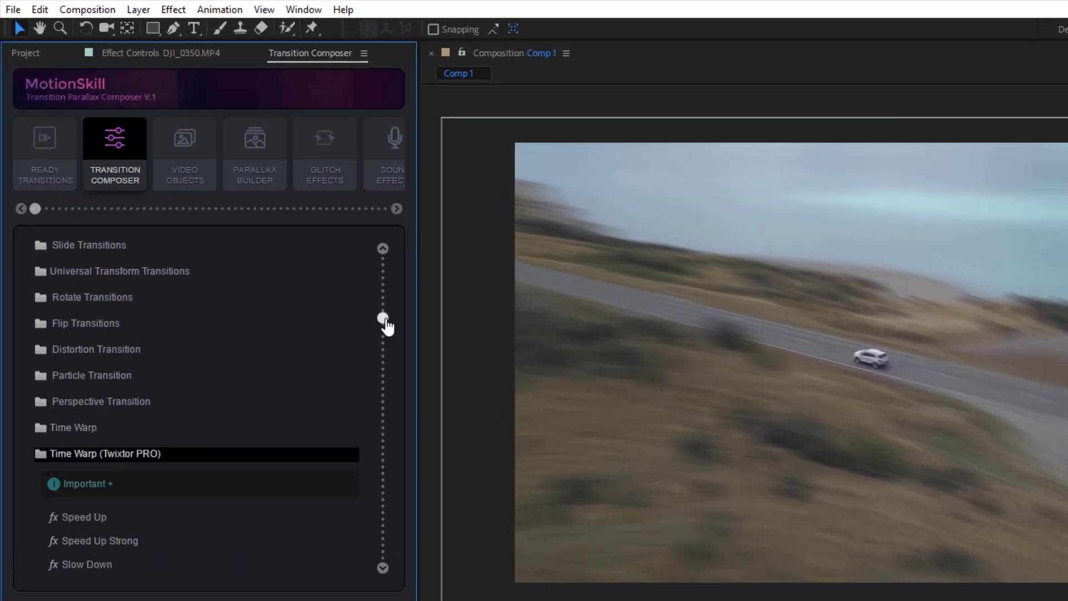
drag(388, 329, 383, 444)
scroll(170, 377, down, 1)
click(165, 368)
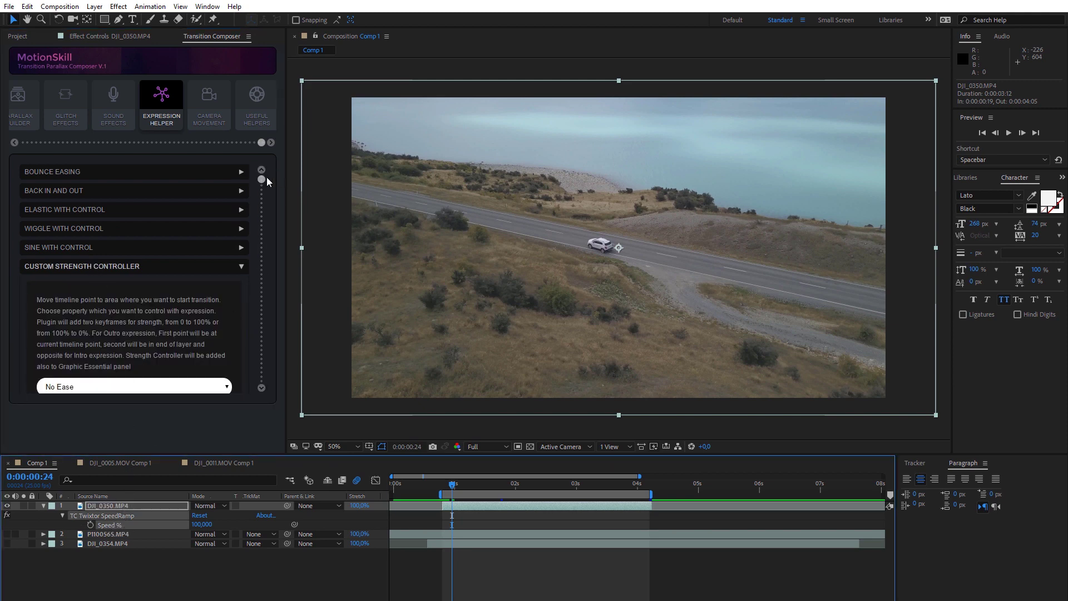
Add the Outro 0-100% expression, set MODIFY - Speed %OUT Strength to 1000, and preview the result
drag(262, 179, 262, 310)
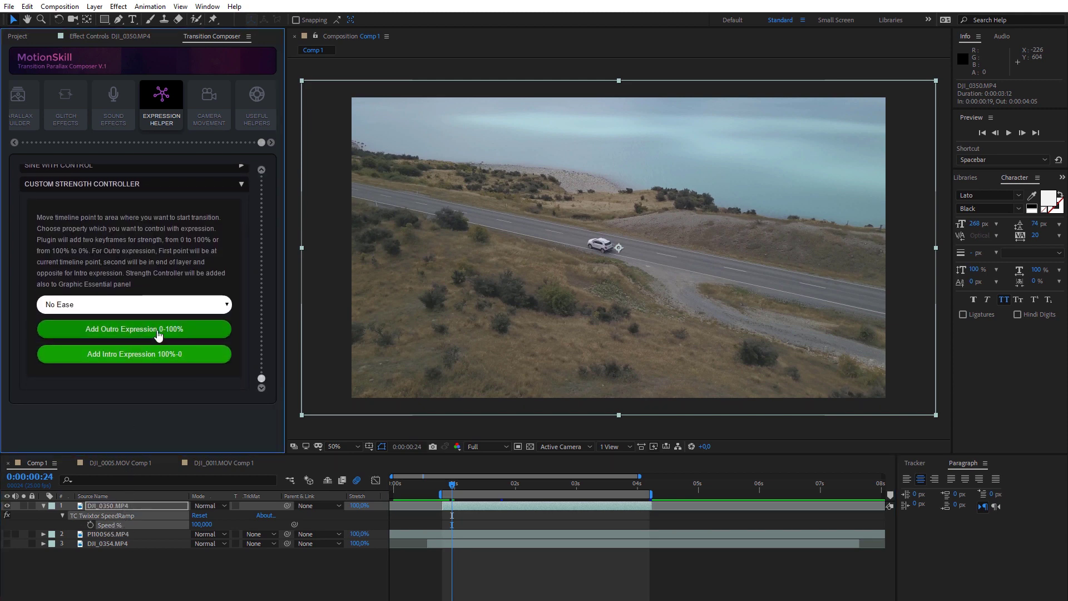
click(158, 331)
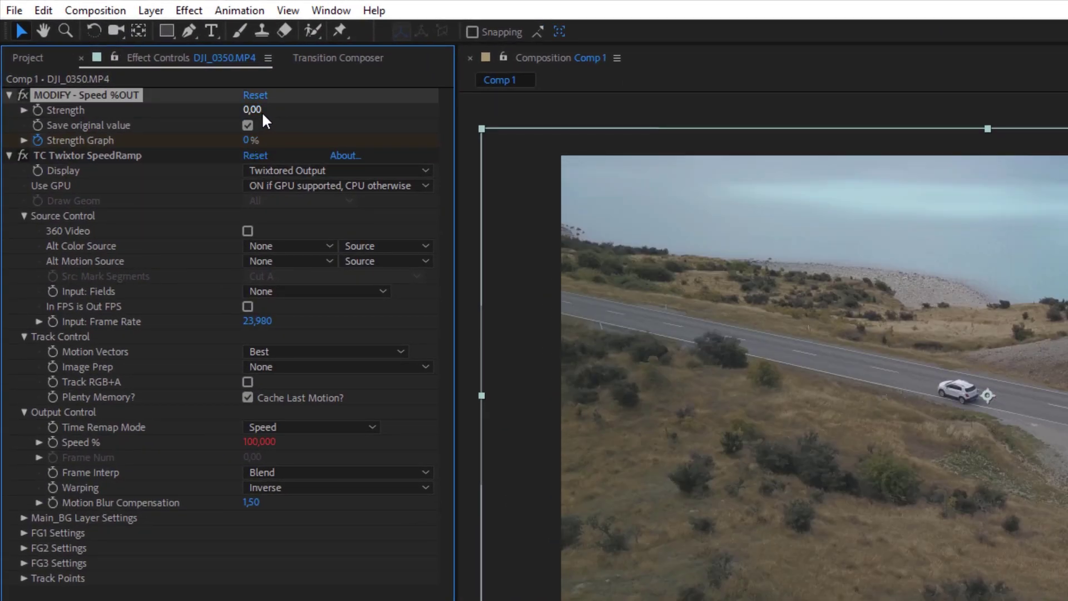
text(1000)
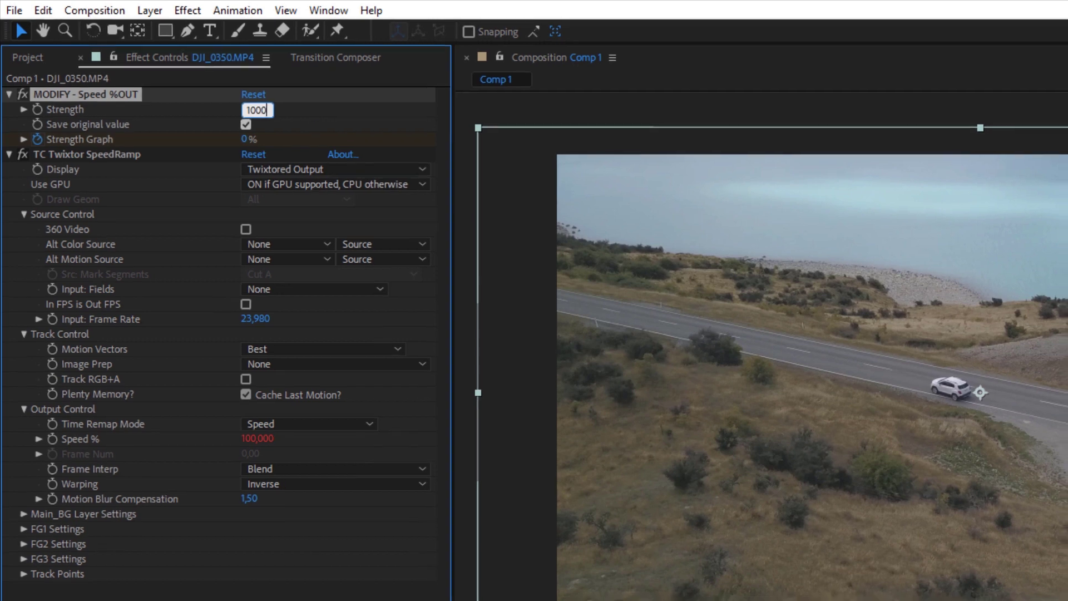
key(Return)
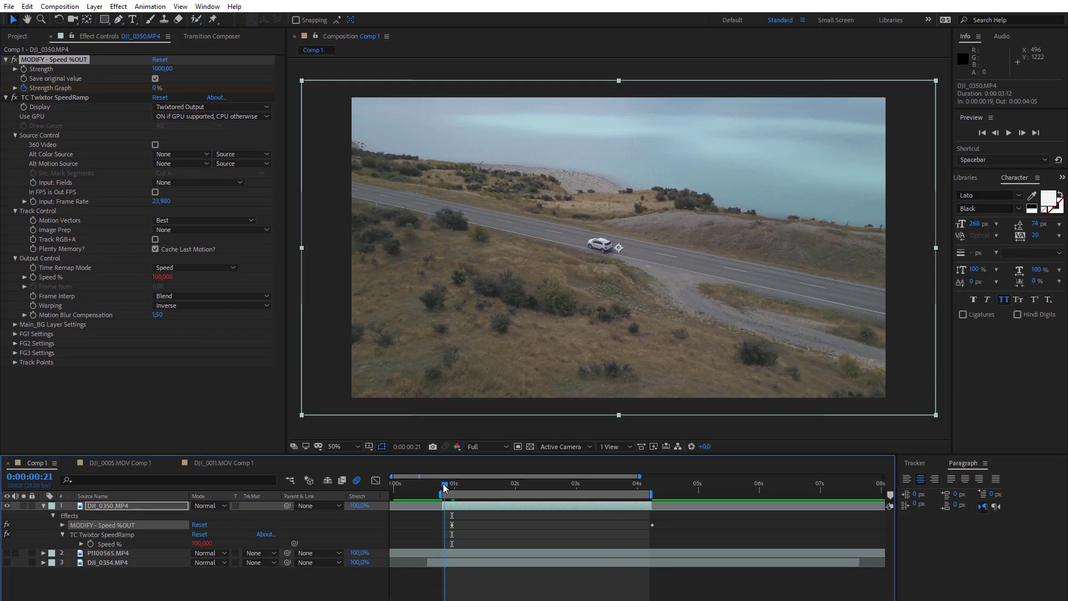
key(space)
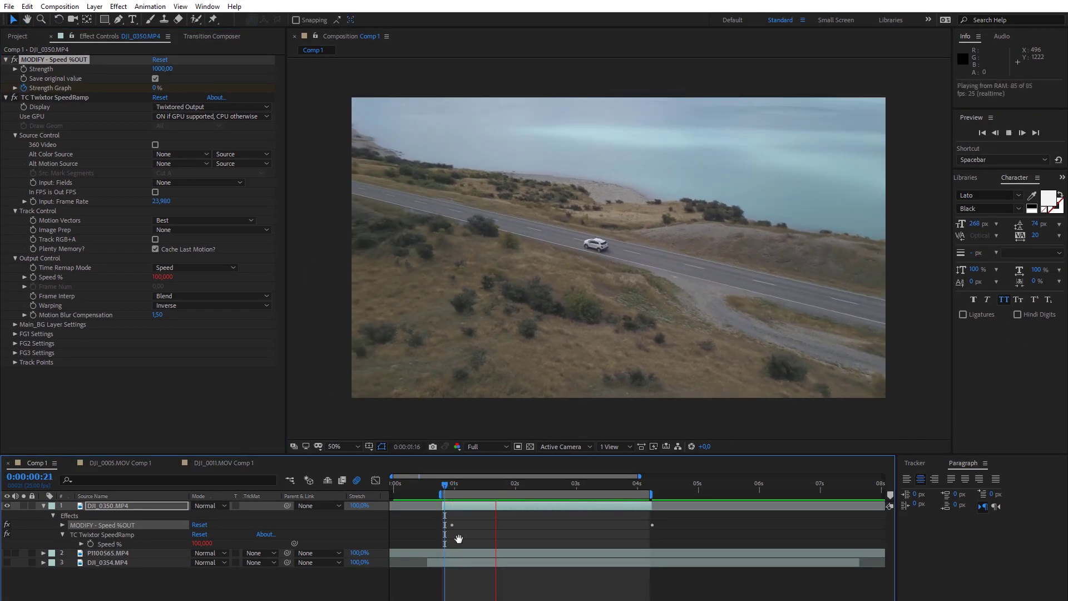